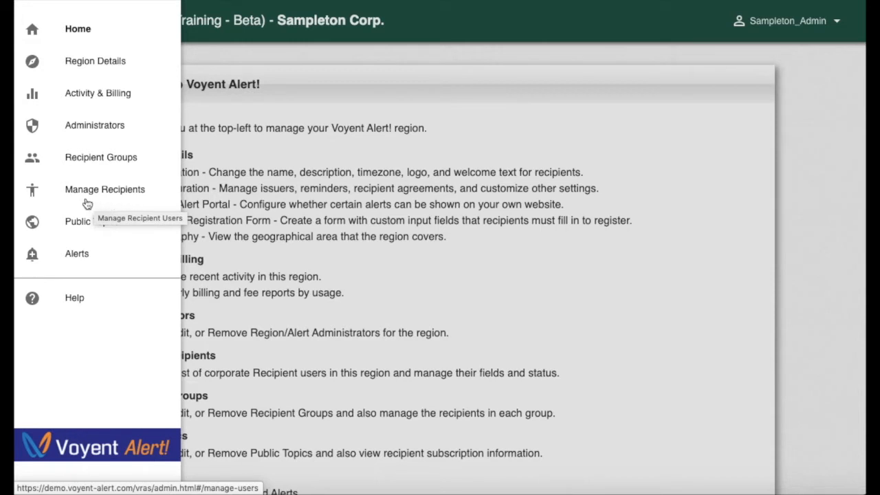
Open Sampleton Corp.'s Region Details and show its empty Custom Registration Form.
click(94, 63)
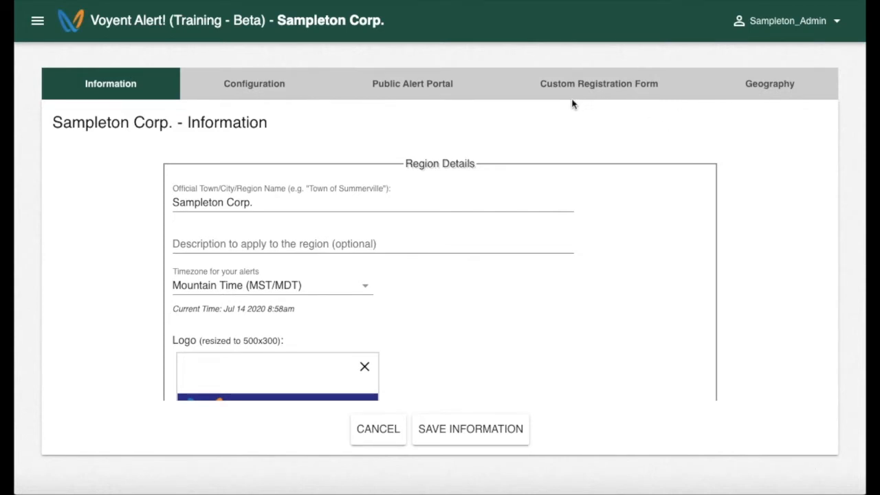
click(601, 95)
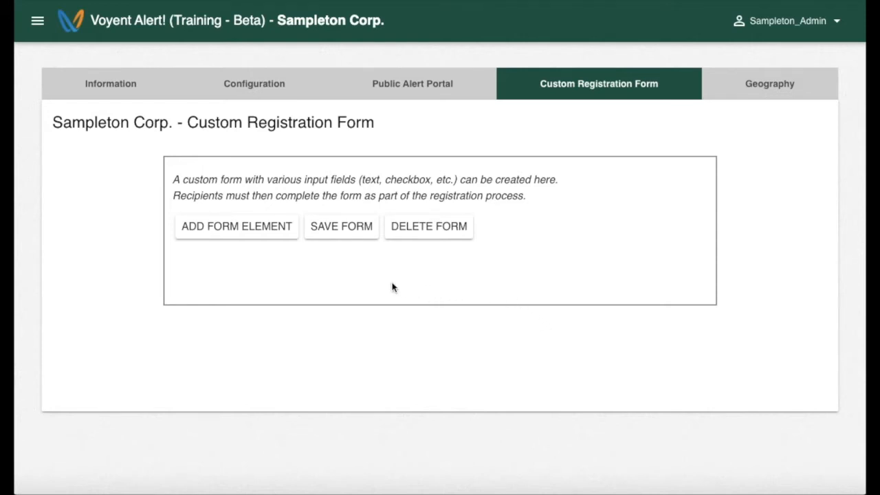
Add a required 'Staff ID' input field with minimum and maximum length both 8.
click(223, 235)
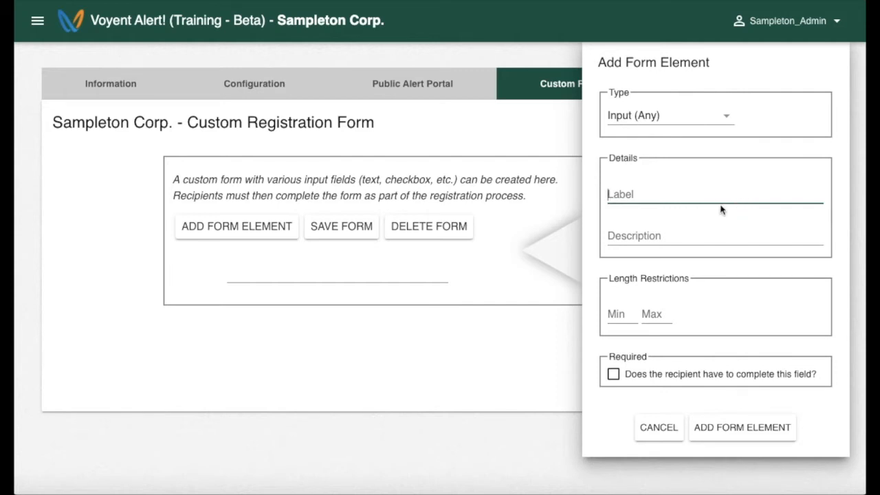
text(S)
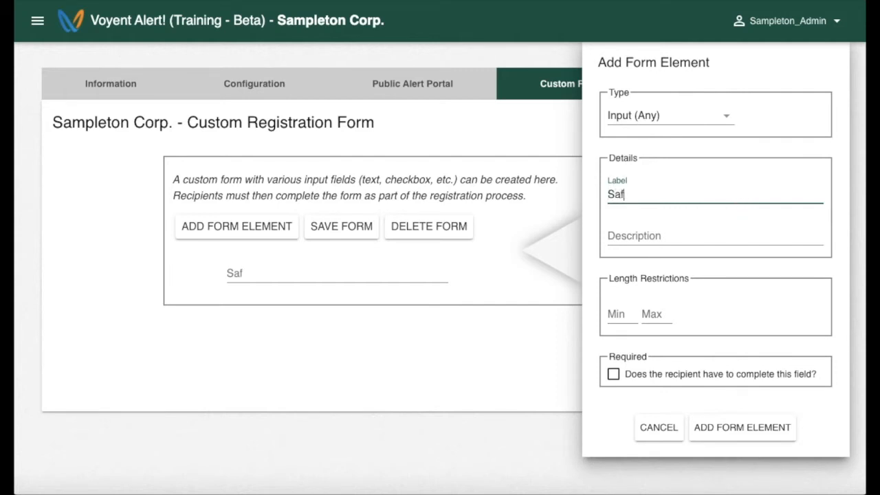
key(BackSpace)
text(Staff ID)
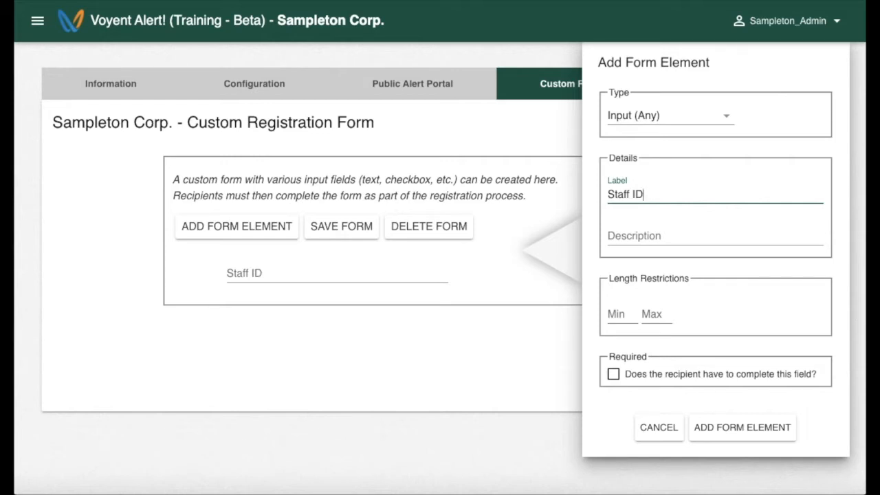
click(617, 316)
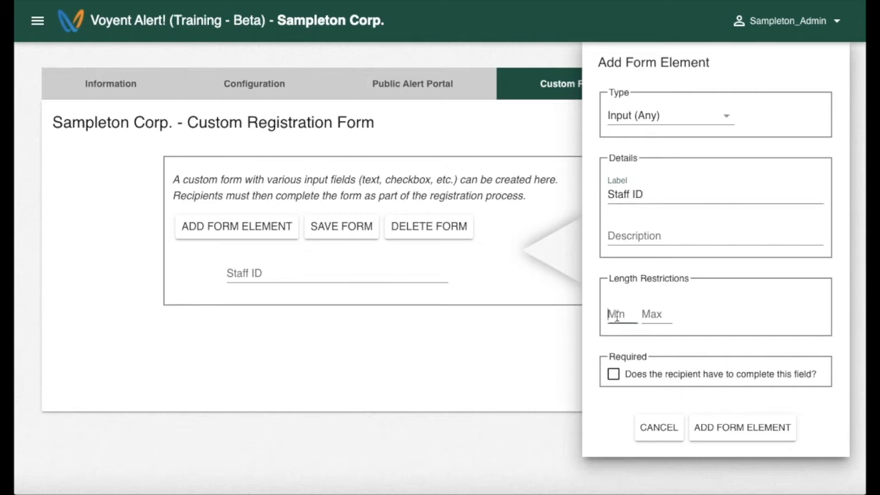
text(8)
click(655, 315)
text(8)
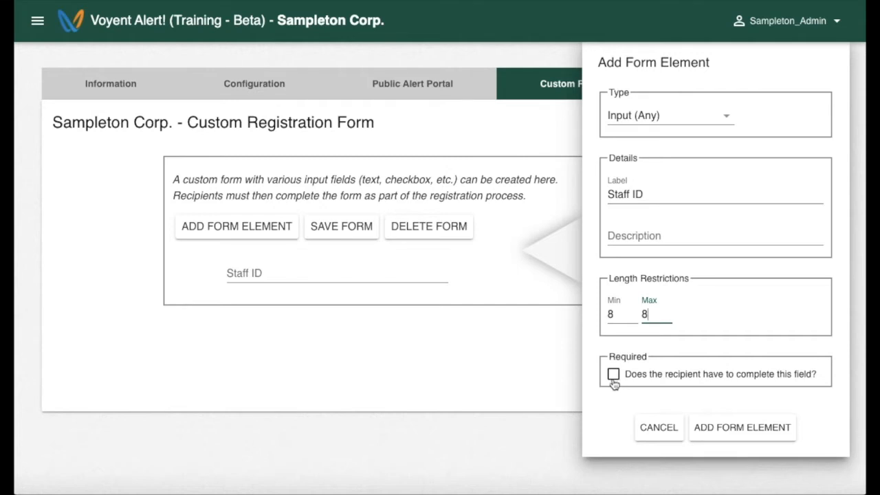
click(614, 375)
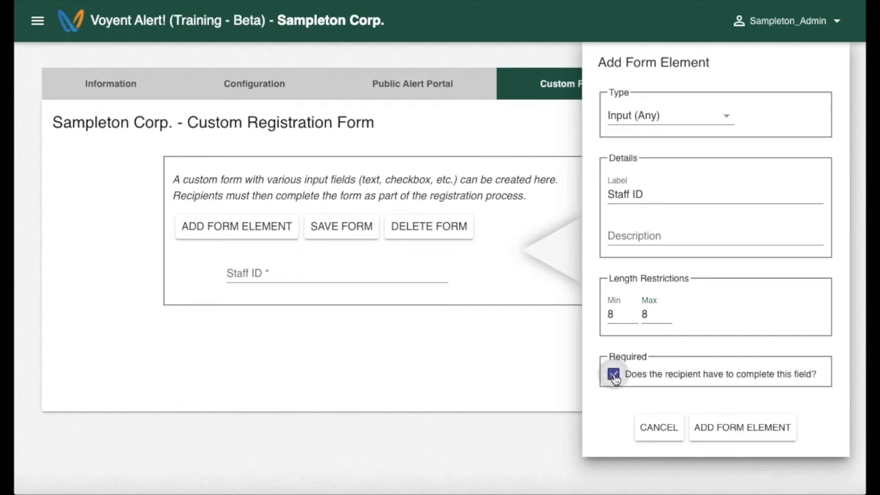
click(727, 435)
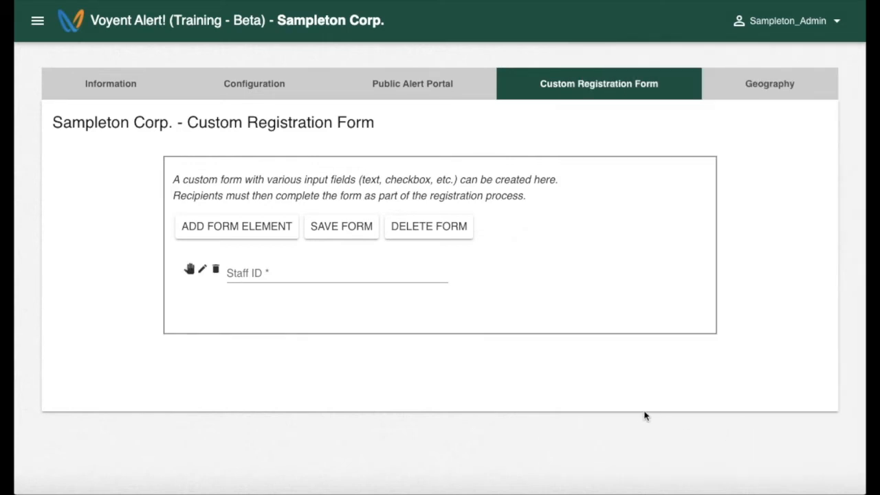
Start a new Input (Numbers Only) form element labelled 'Staff Extension'.
click(238, 237)
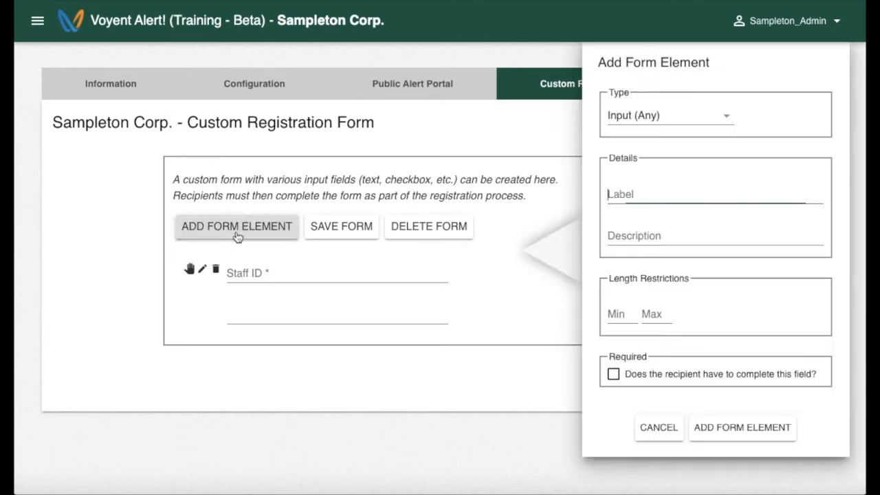
click(720, 119)
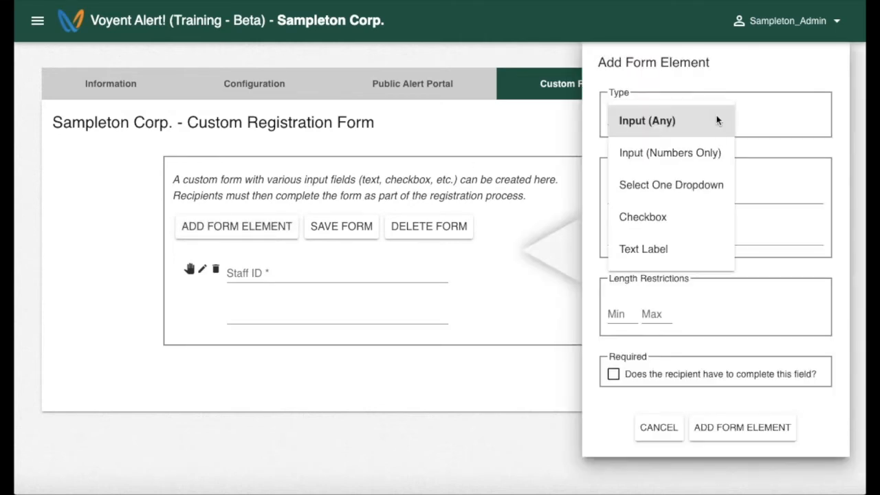
click(688, 154)
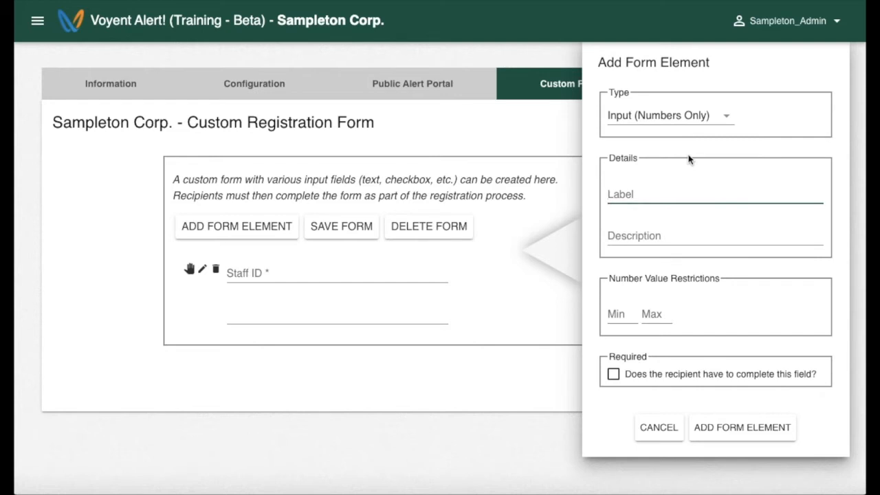
text(Staff Extension)
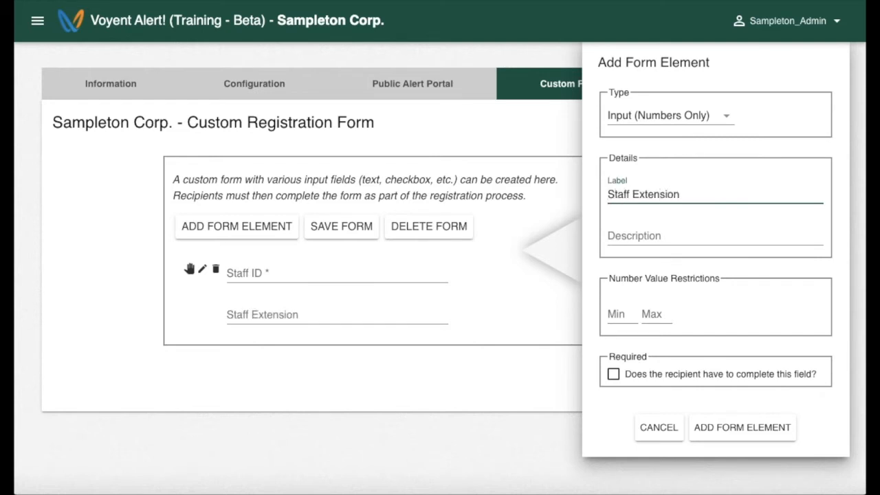
Describe it as 'Internal Phone Extension', allow values 1000 to 2999, and add it.
click(708, 229)
text(Inter)
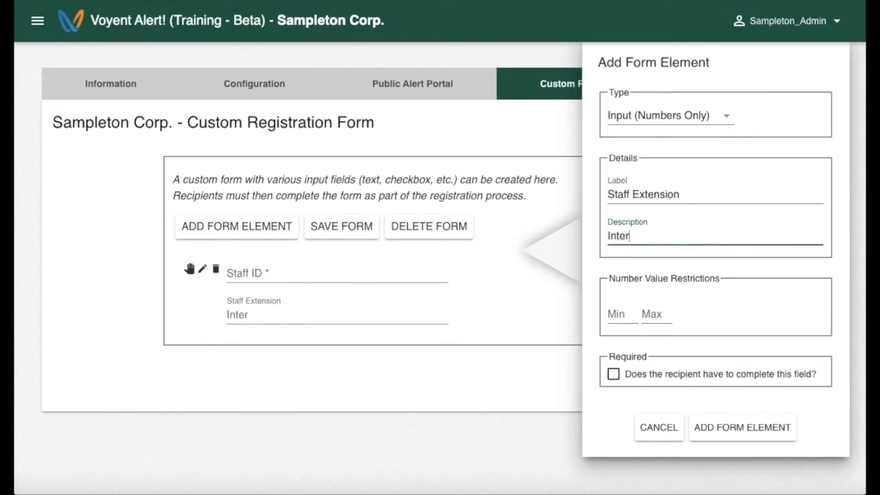
text(nal Phone Extesni)
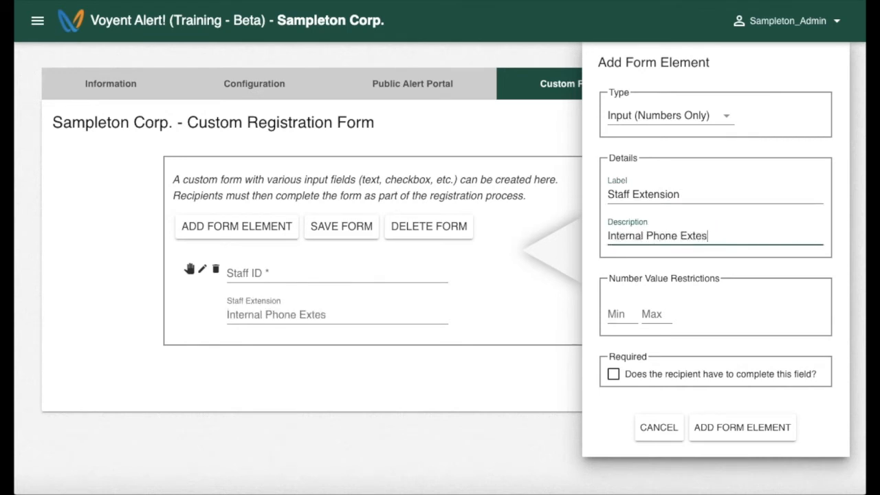
key(BackSpace)
key(BackSpace)
text(xtension)
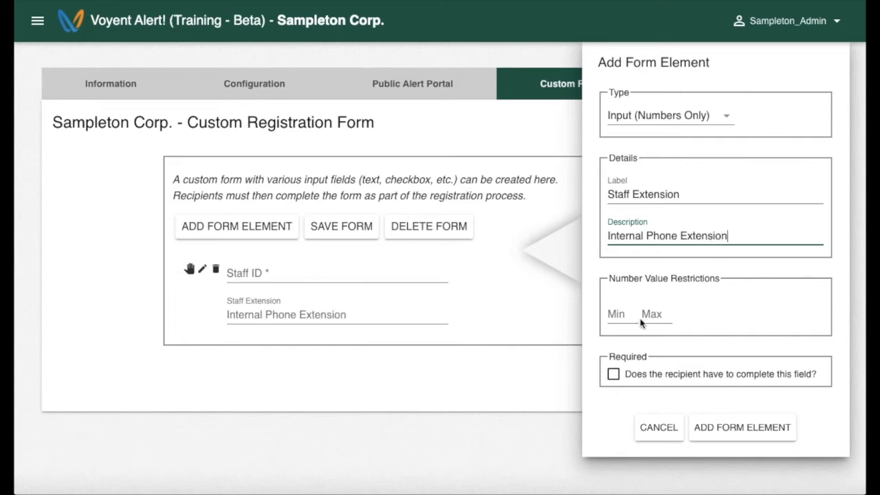
click(611, 315)
text(1000)
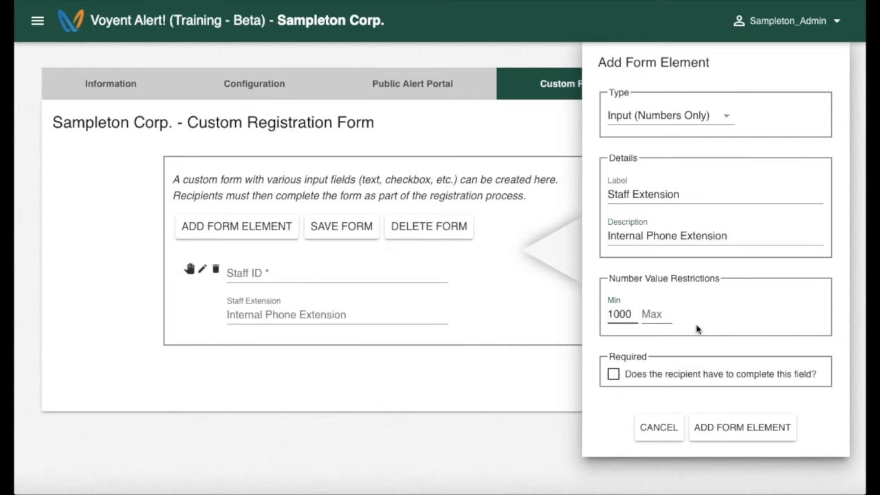
click(659, 315)
text(2999)
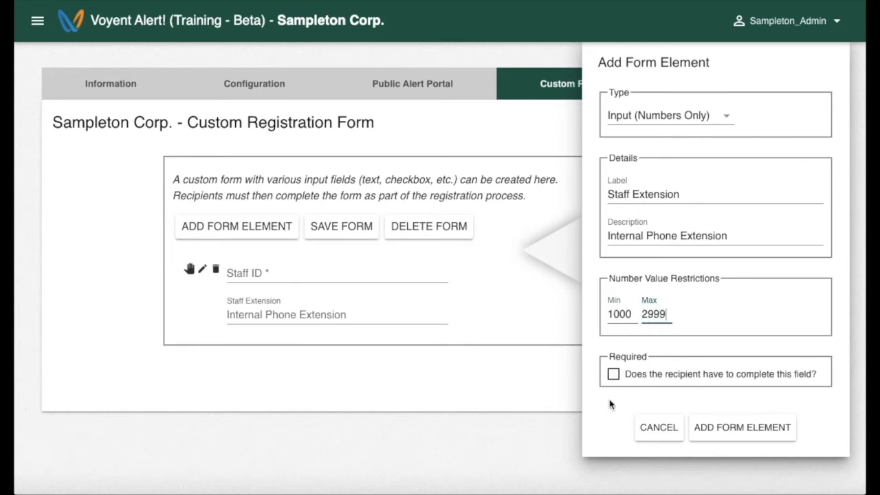
click(759, 431)
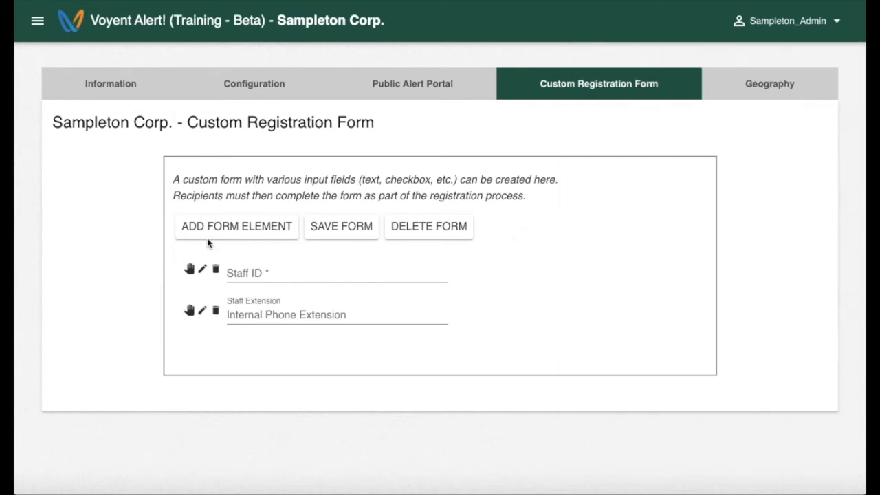
Start a new Select One Dropdown element labelled 'Primary Office'.
click(236, 234)
click(727, 122)
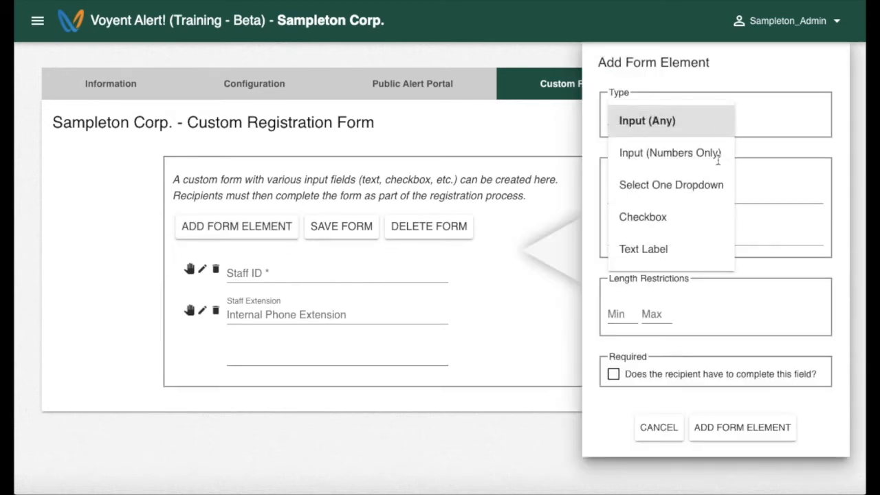
click(696, 187)
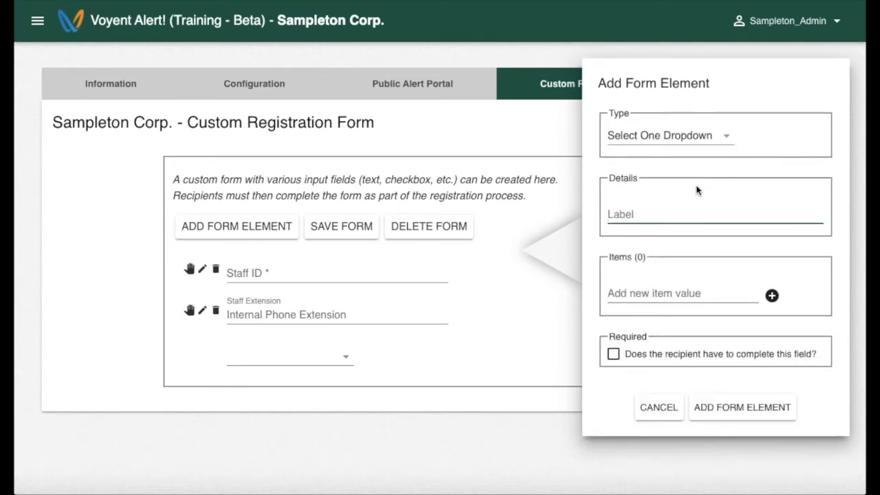
text(Primary Office)
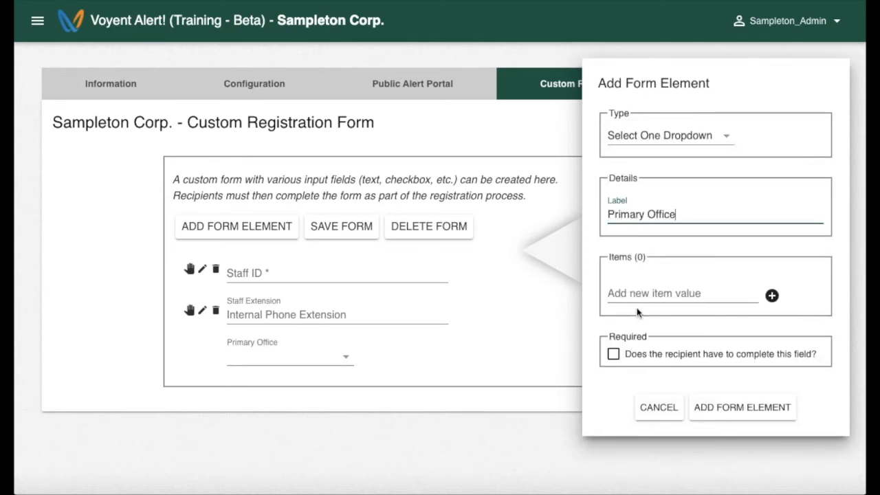
Give it choices Office A and Office B, discarding a trial Office C, make it required, and add it.
click(681, 295)
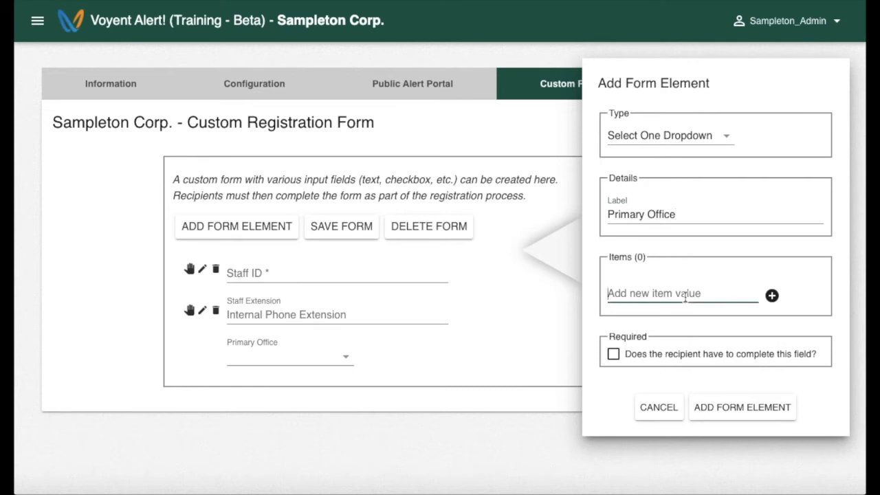
text(Office A)
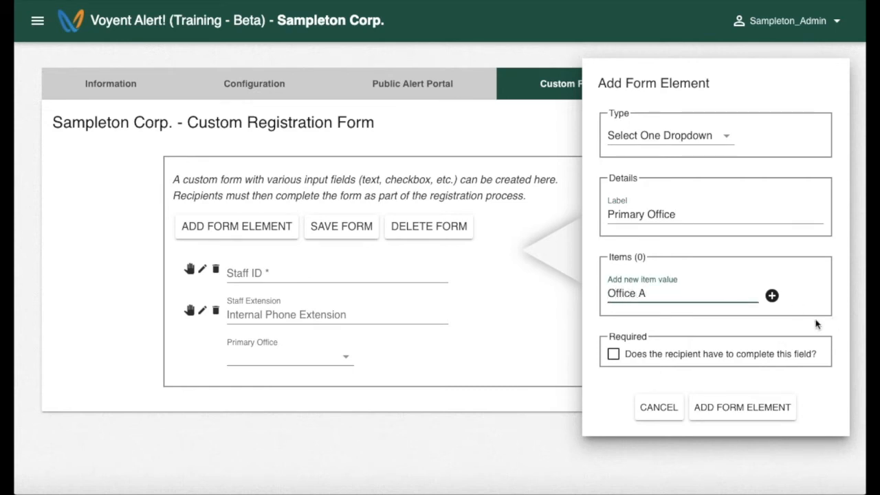
click(772, 296)
text(Office B)
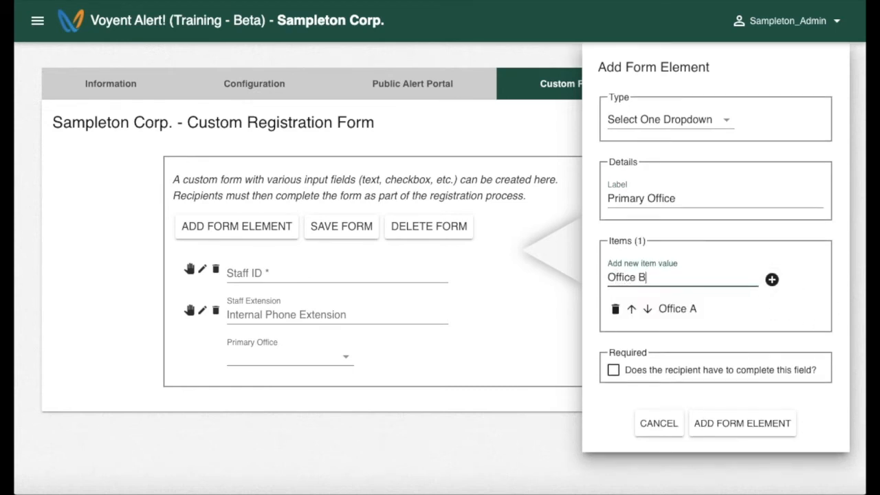
click(772, 280)
text(Office C)
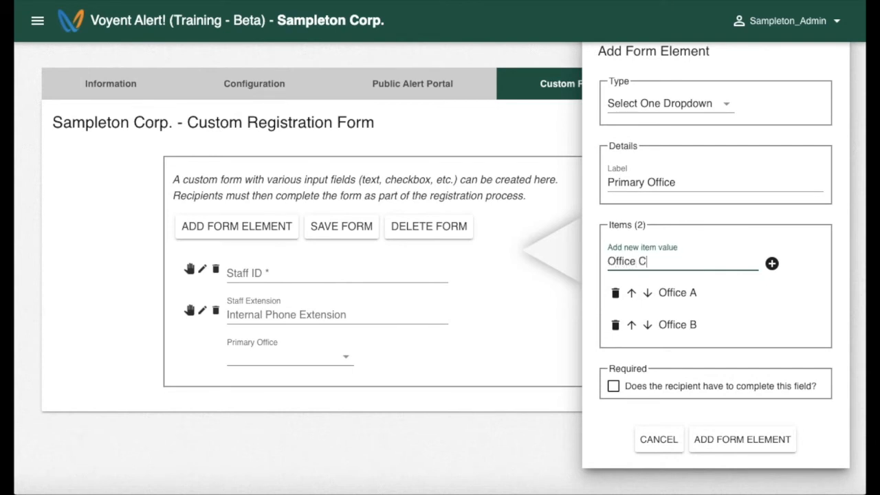
click(771, 264)
click(631, 340)
click(616, 310)
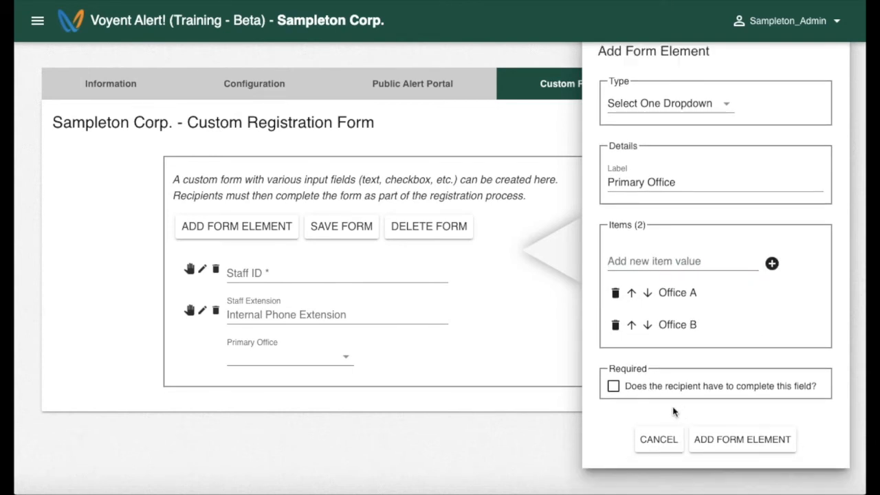
click(614, 386)
click(752, 447)
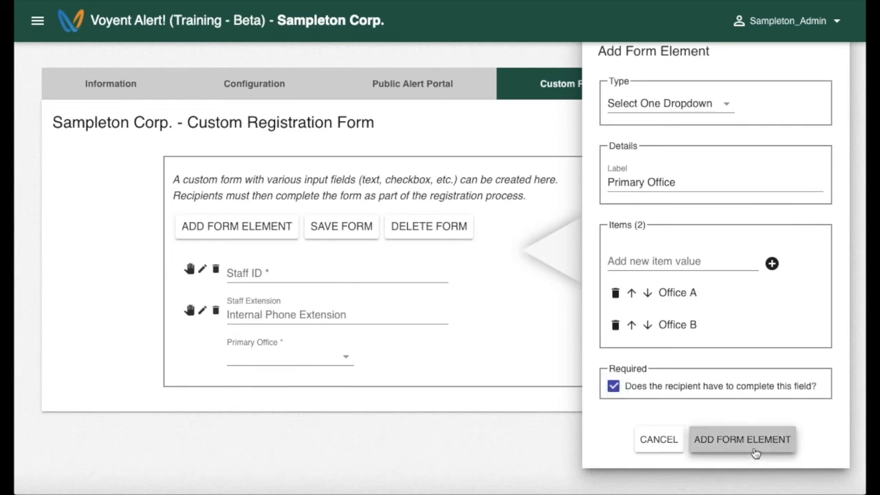
Add an 'On Flex Plan' checkbox to the form.
click(250, 215)
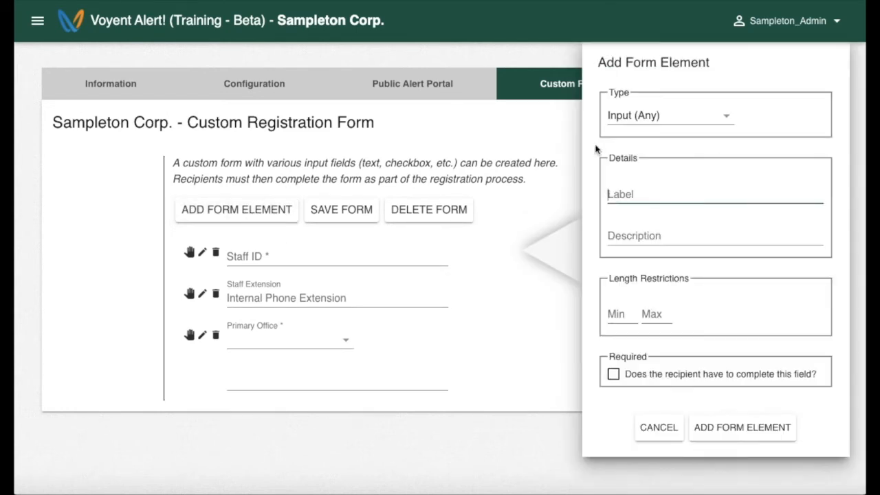
click(661, 116)
click(658, 216)
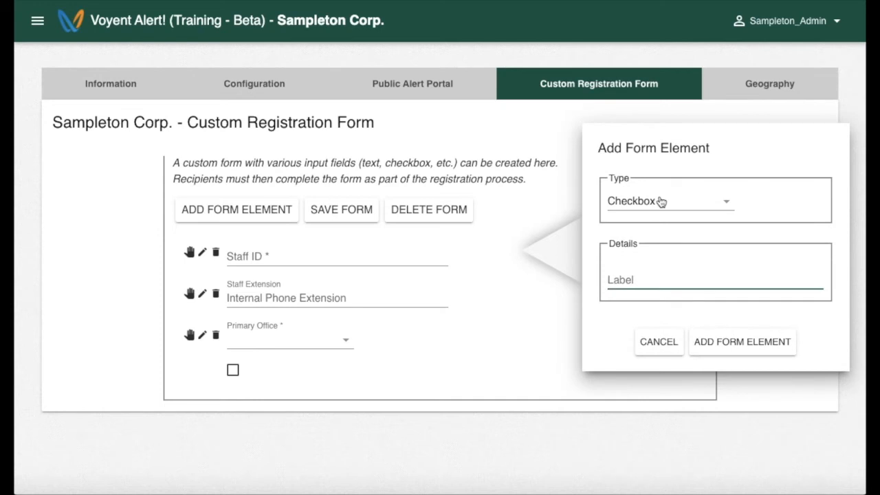
text(On Flex Plan)
click(782, 352)
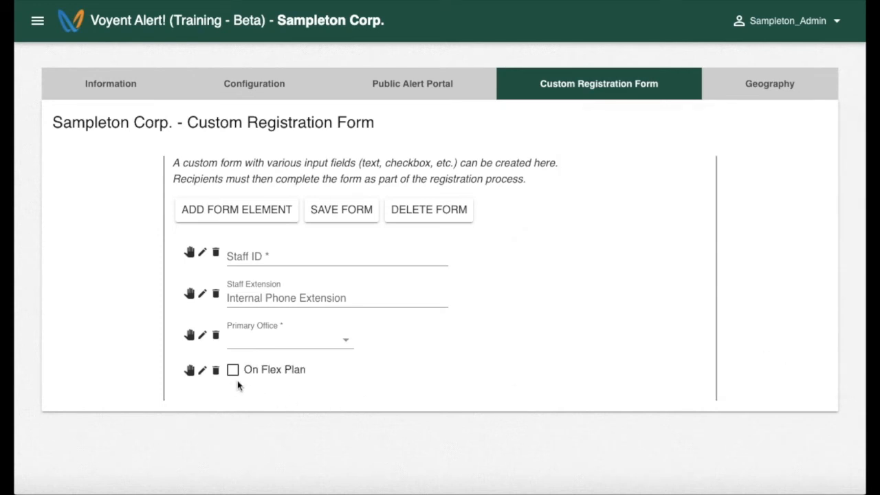
Add a 'Welcome to Sampleton Corp' text label and move it to the top of the form.
click(270, 217)
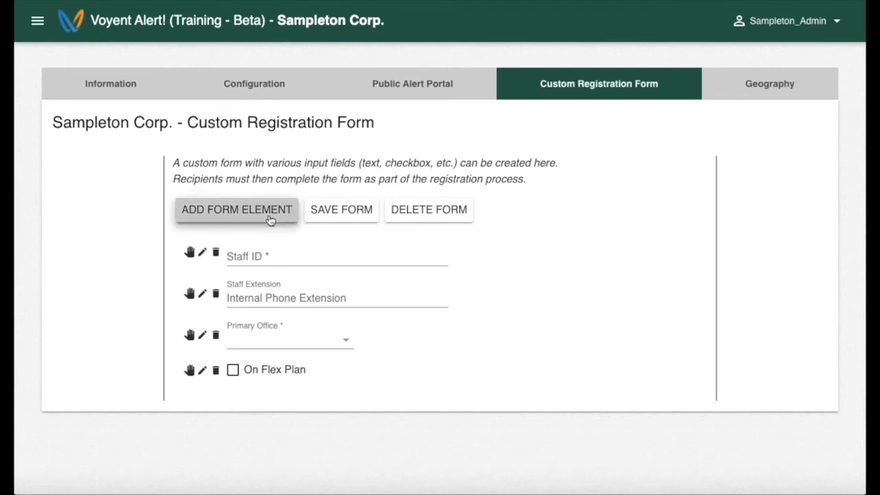
click(670, 251)
text(W)
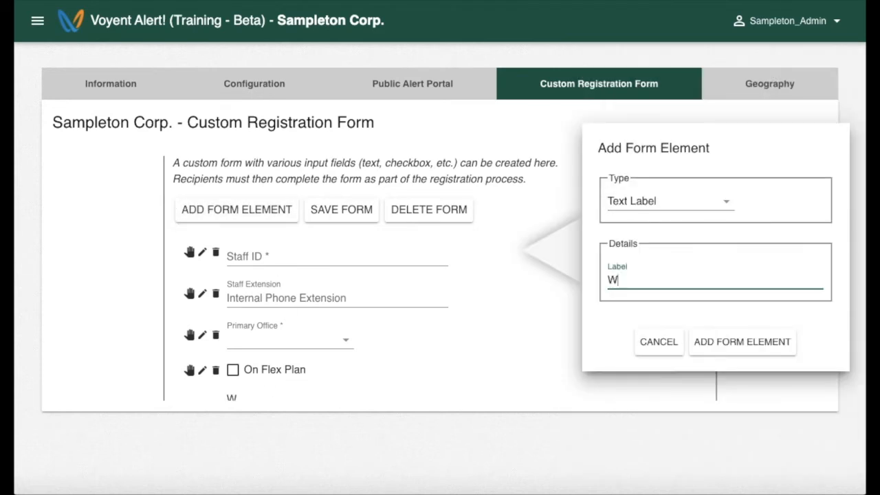
text(elcome to Sampleton Corp.)
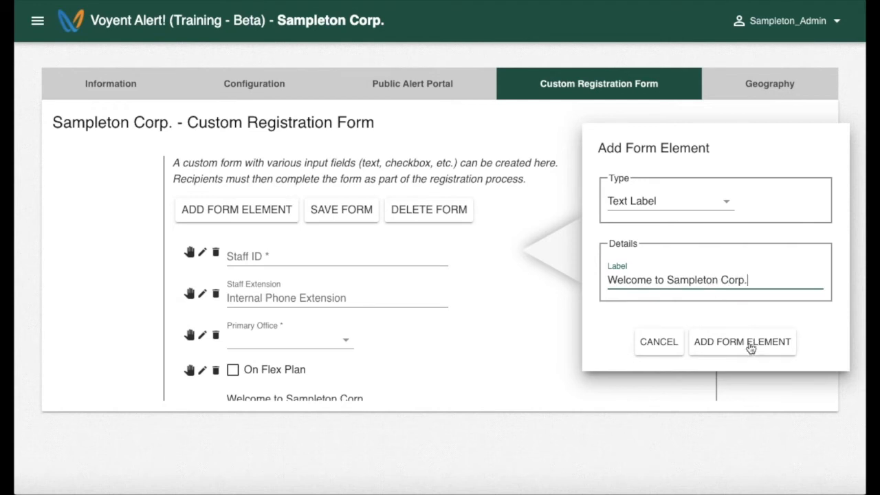
click(753, 344)
scroll(566, 330, down, 1)
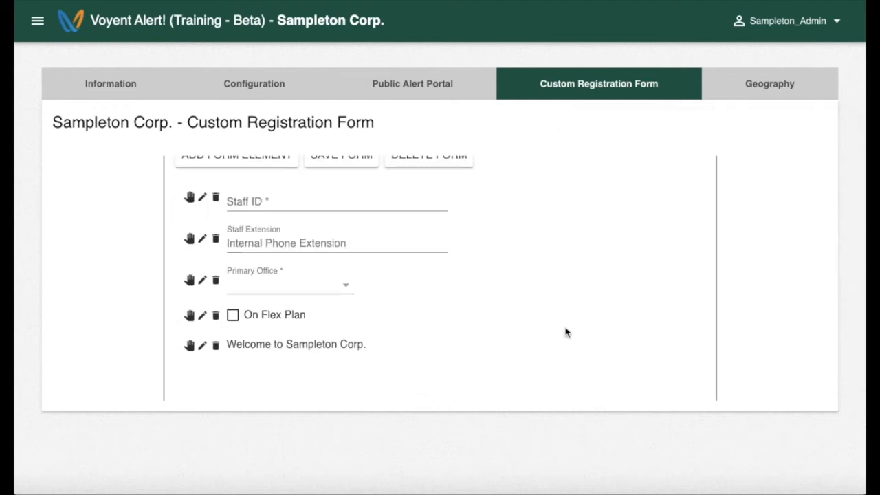
drag(189, 354, 189, 202)
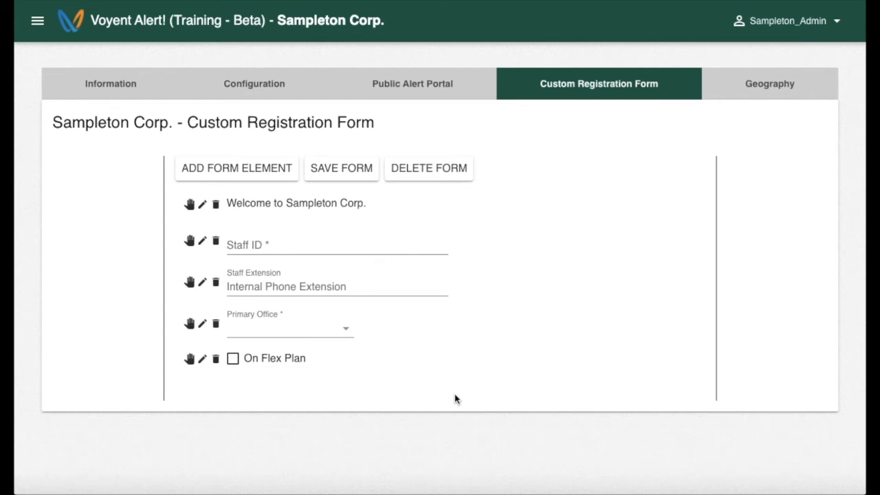
Add a 'Works Remote' choice to the Primary Office dropdown and save the form.
click(202, 323)
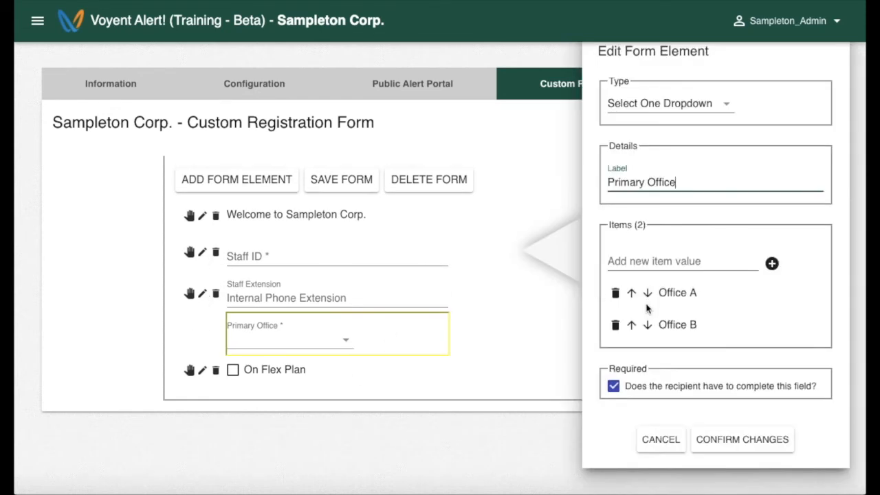
click(657, 264)
text(Works Remote)
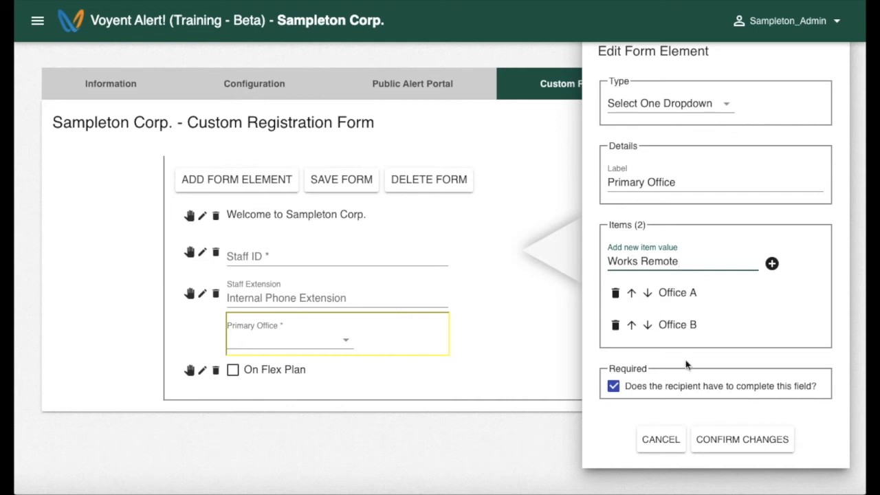
click(747, 440)
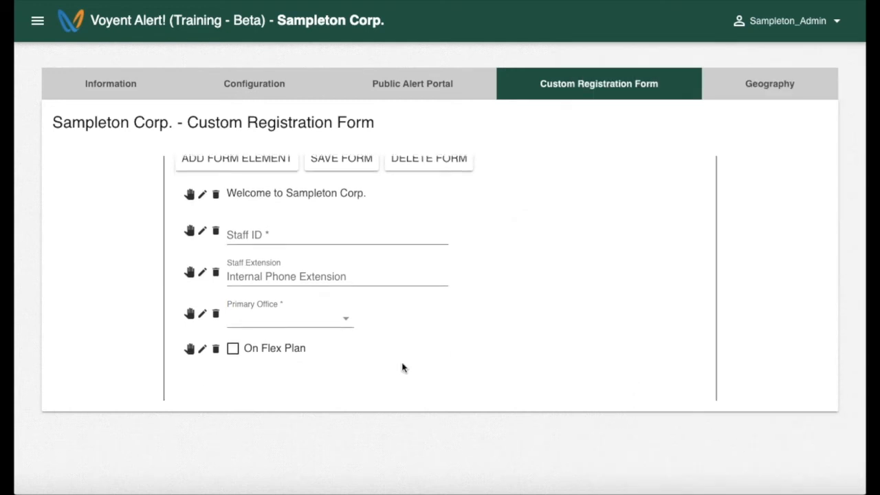
click(342, 197)
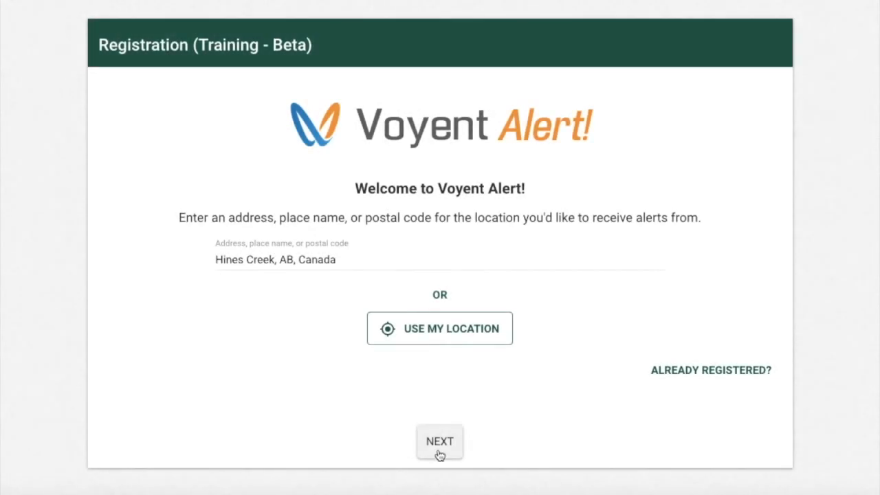
Rename the Hines Creek location to 'Work' and mark it as not a private residence.
click(440, 443)
double_click(395, 184)
text(Work)
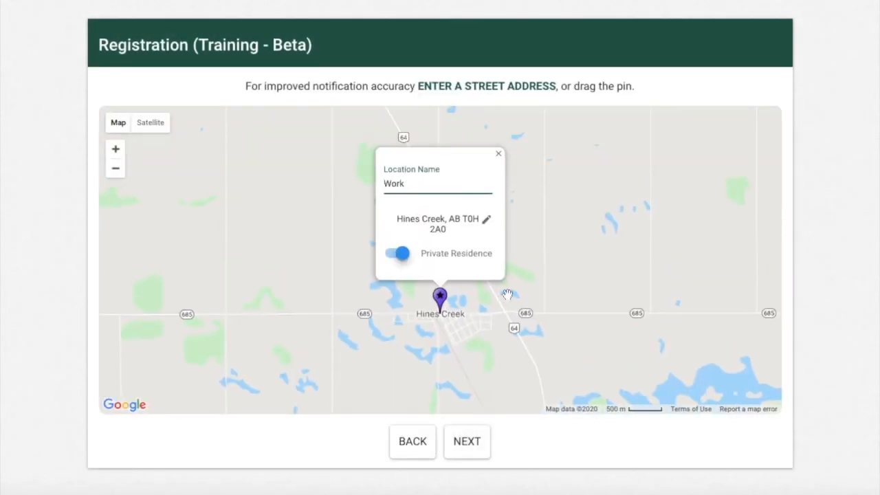
click(402, 254)
click(472, 442)
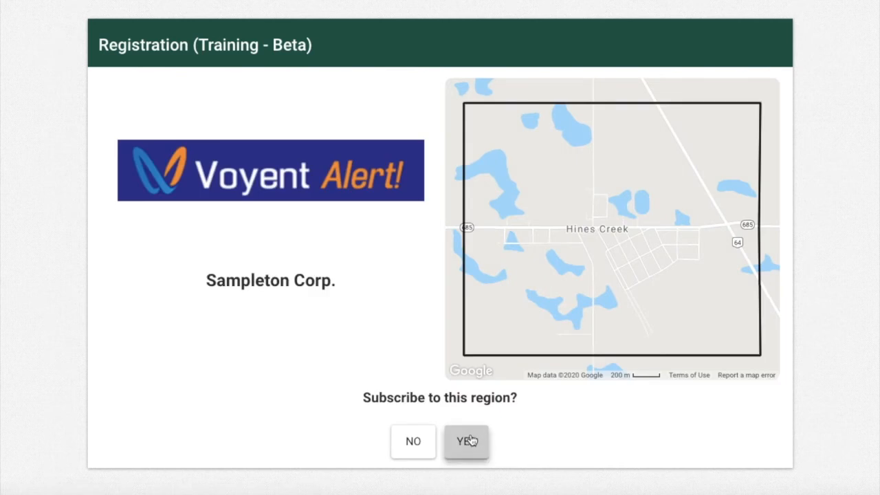
Subscribe to the region with an email contact, accept all agreements, and confirm the address.
click(470, 442)
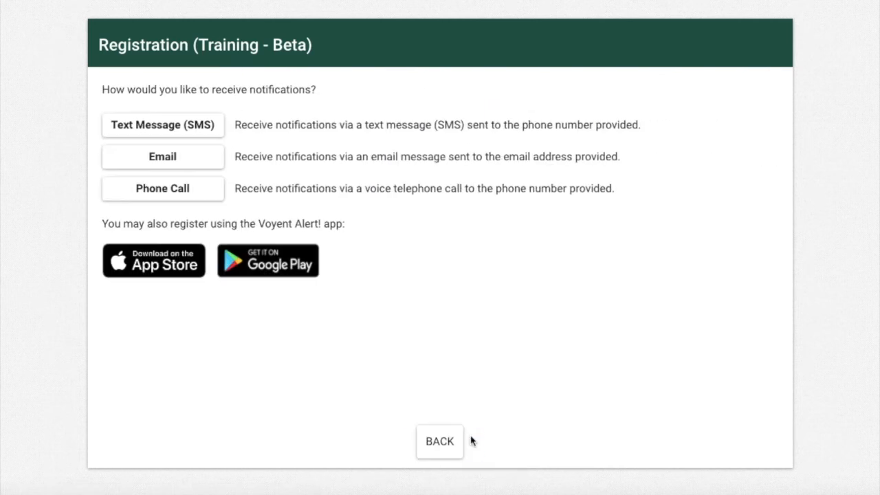
click(214, 164)
click(163, 205)
click(124, 241)
click(123, 278)
click(467, 441)
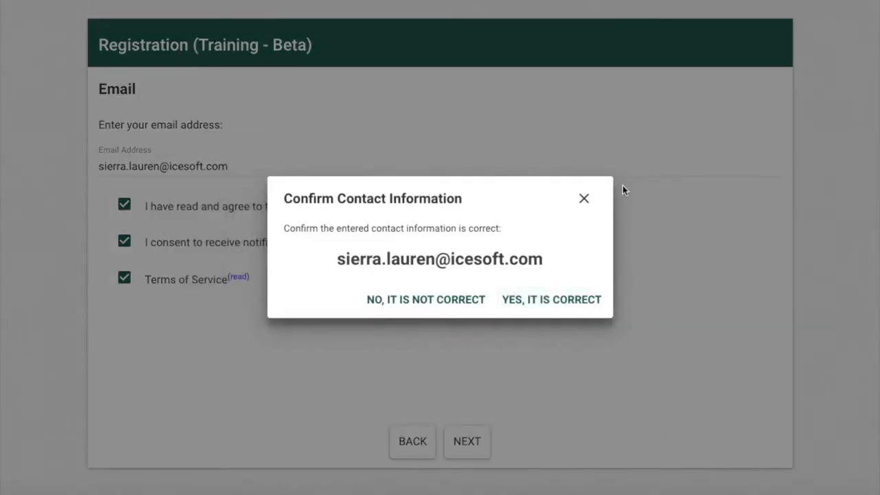
click(559, 310)
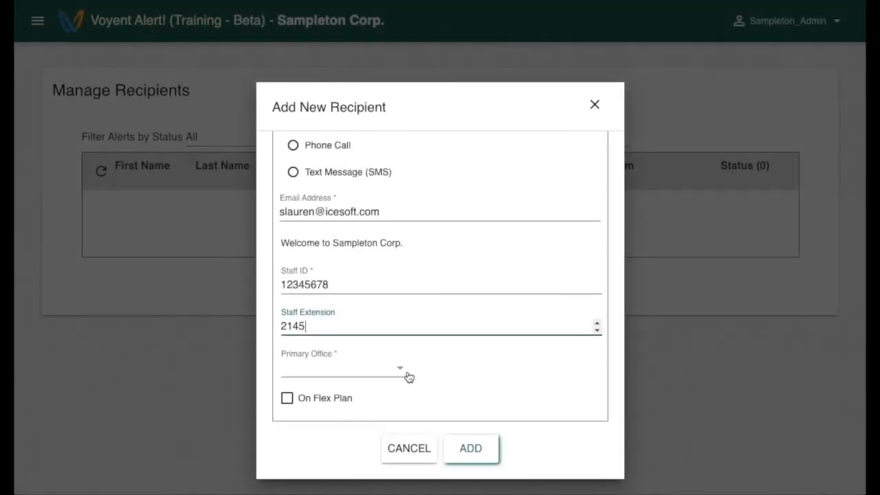
Set Primary Office to Office A, tick On Flex Plan, join Office A Staff Members, and add the recipient.
click(408, 375)
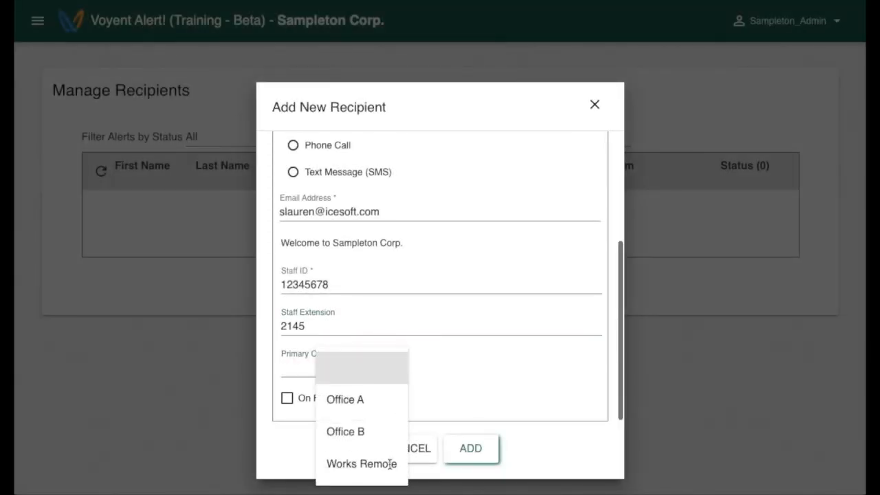
click(383, 407)
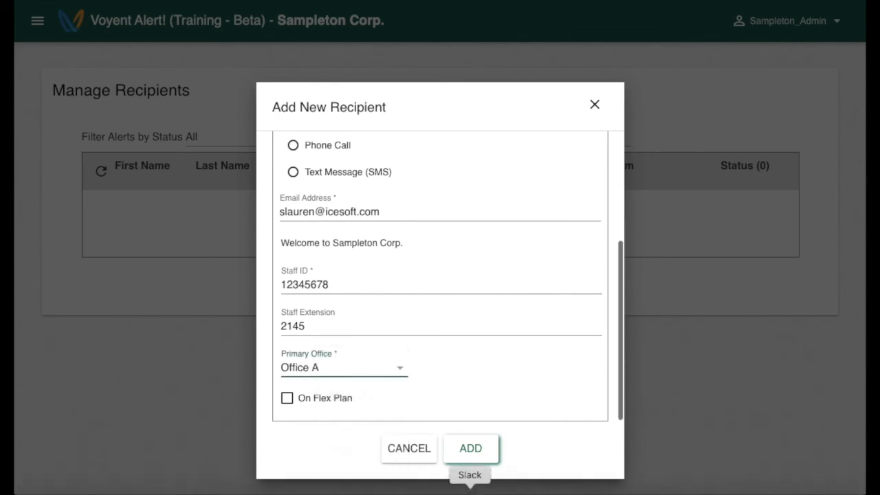
click(288, 401)
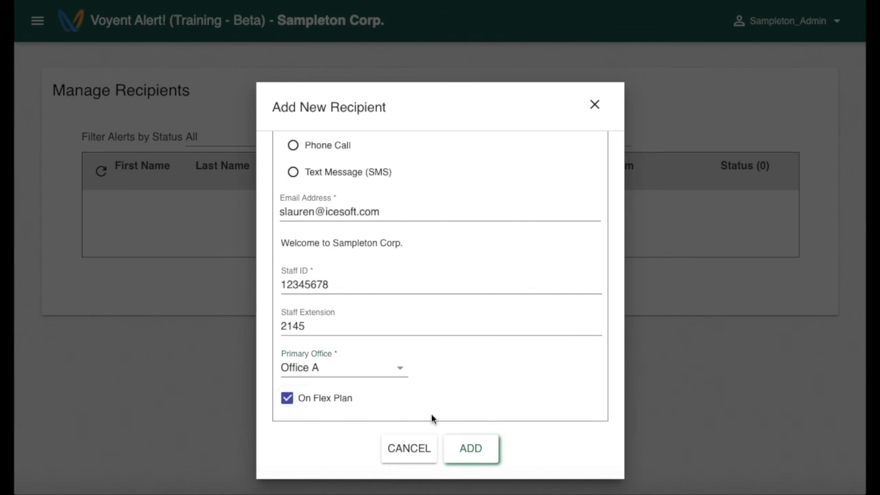
scroll(431, 414, up, 3)
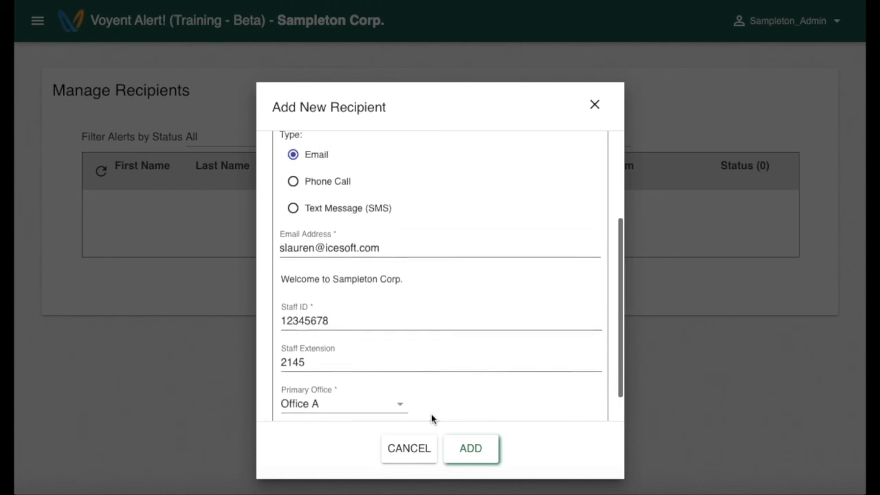
scroll(432, 416, up, 2)
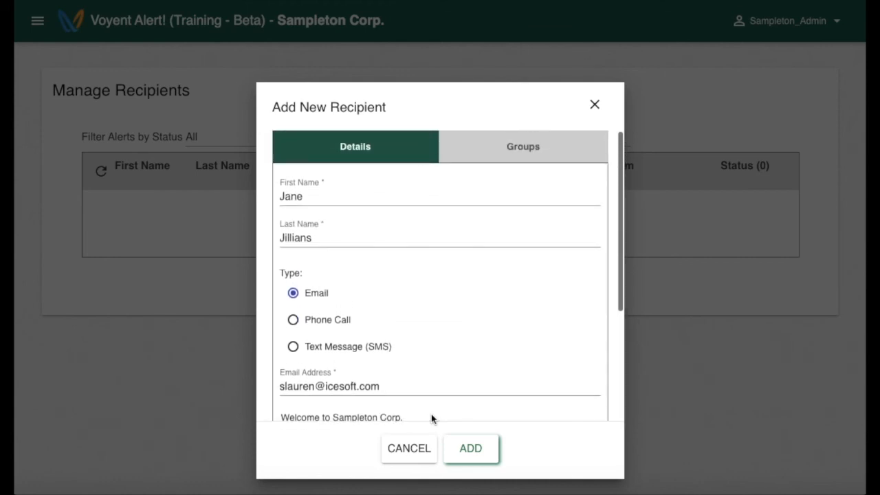
click(521, 158)
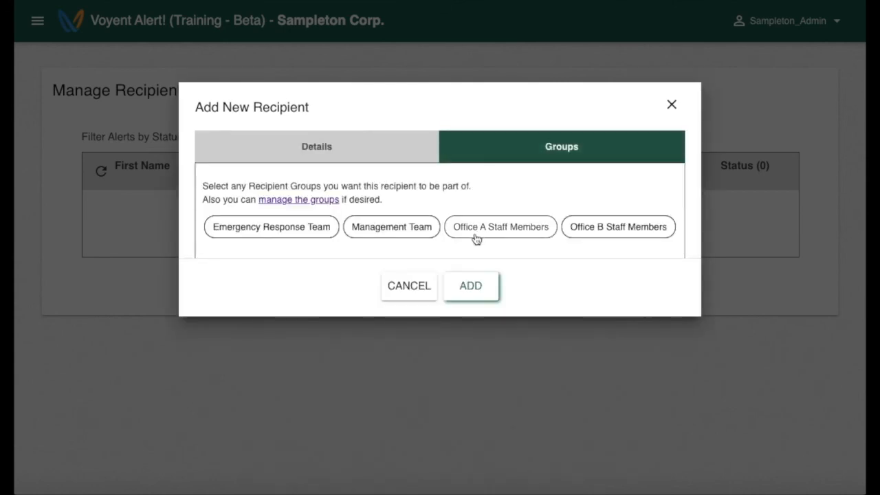
click(504, 234)
click(474, 297)
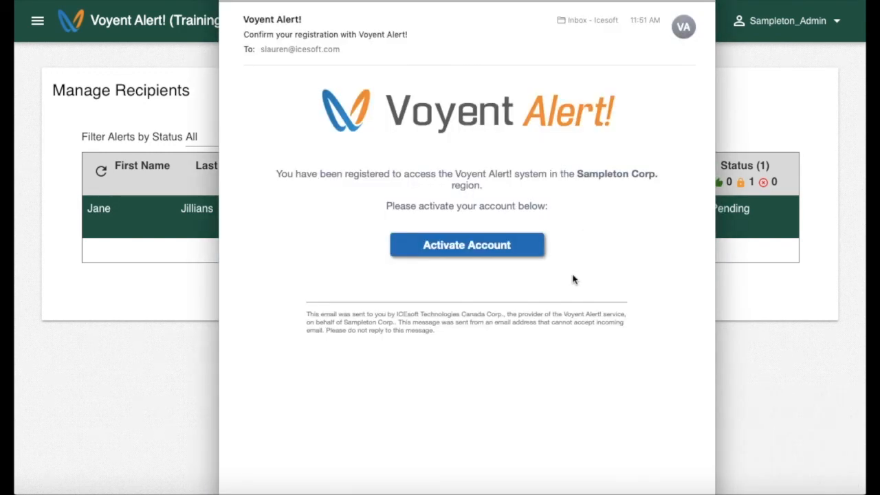
Activate the account from the email, then open My Profile and save it.
click(492, 248)
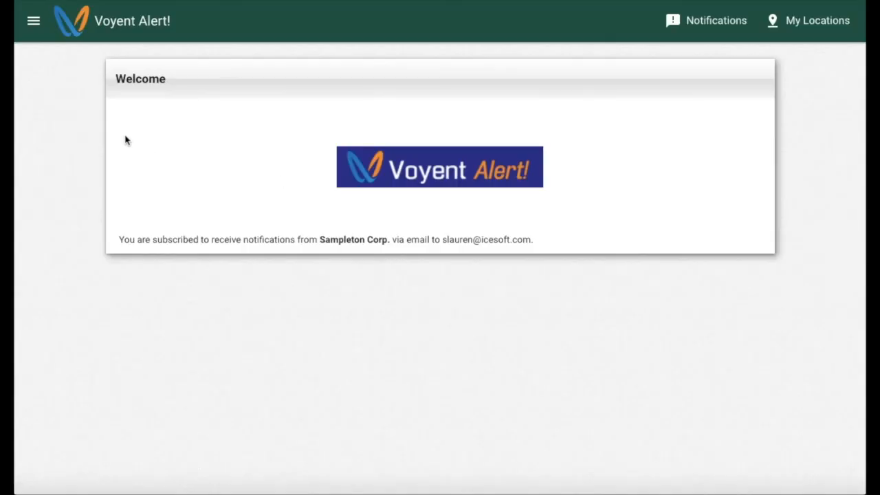
click(35, 20)
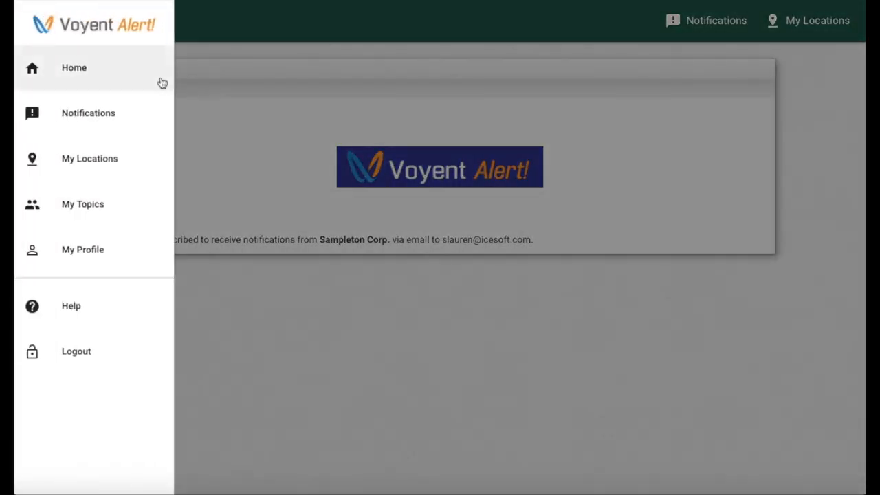
click(77, 260)
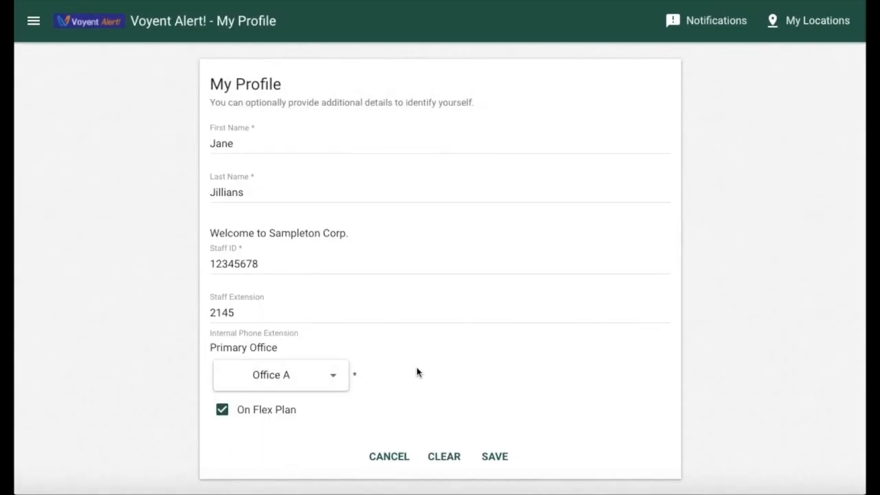
click(494, 456)
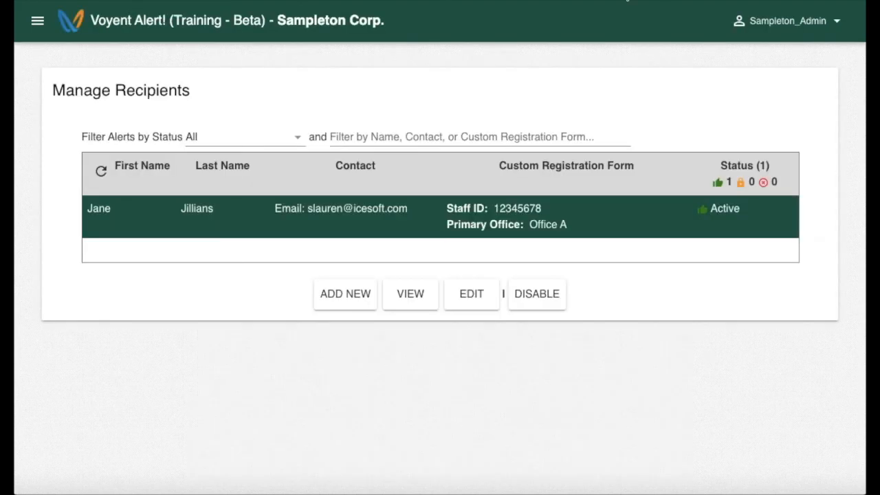